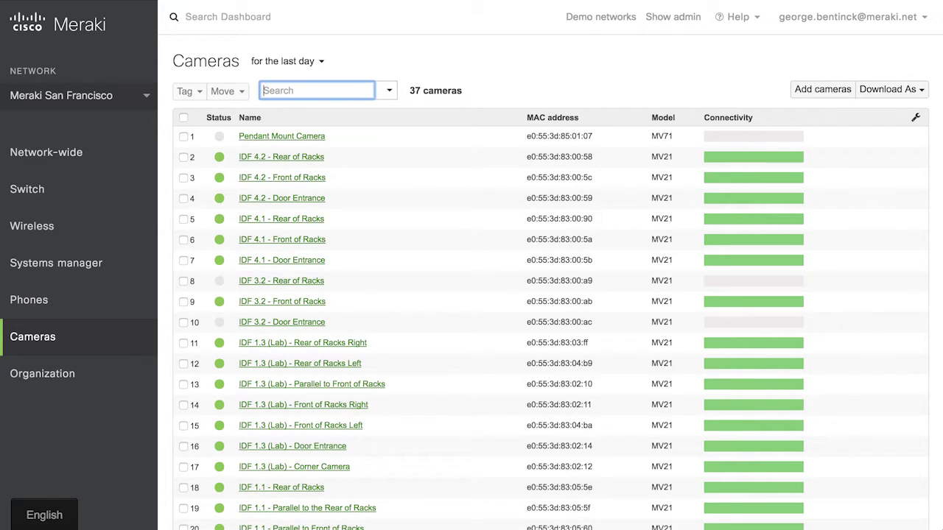
# Filter the cameras with 'bike' and open the Bike Room Entrance Rack camera.
pyautogui.write('bike')
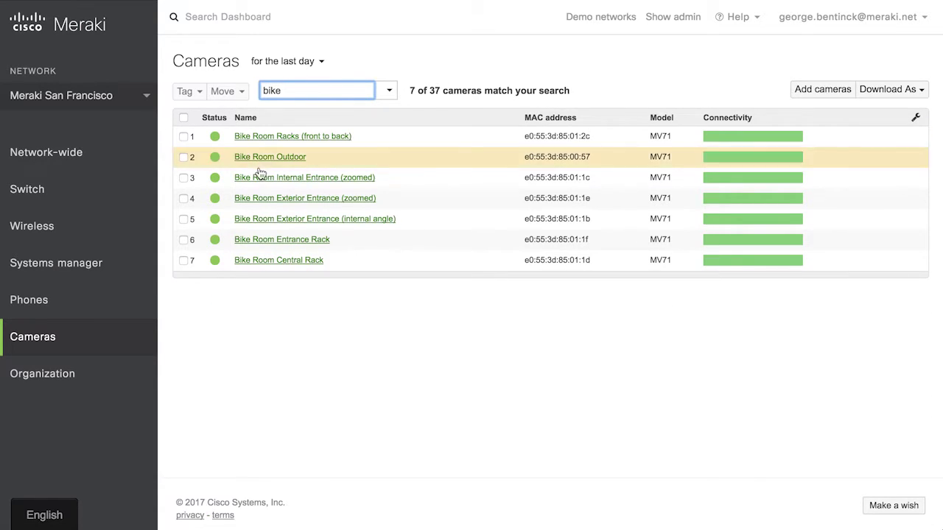
pyautogui.click(308, 240)
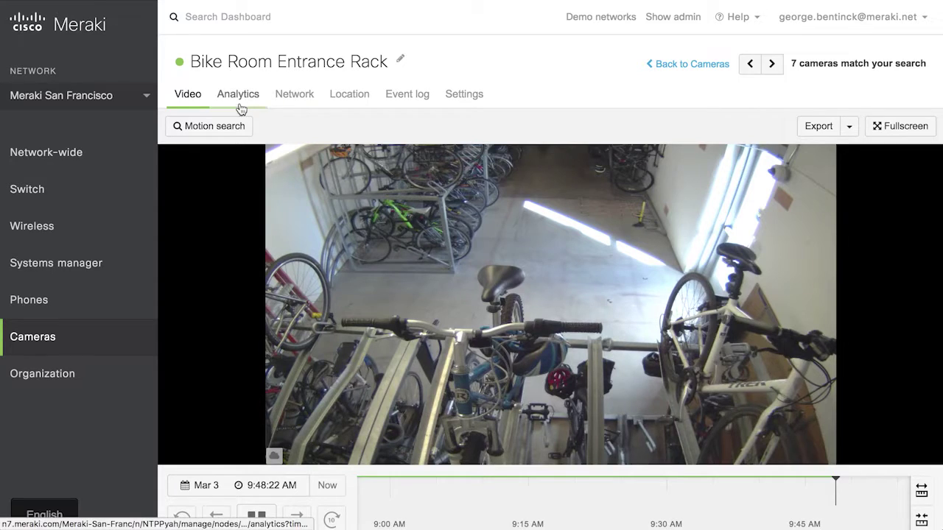
# Start a motion search over the area beside the right-hand bike, with a slightly longer minimum event length.
pyautogui.click(235, 127)
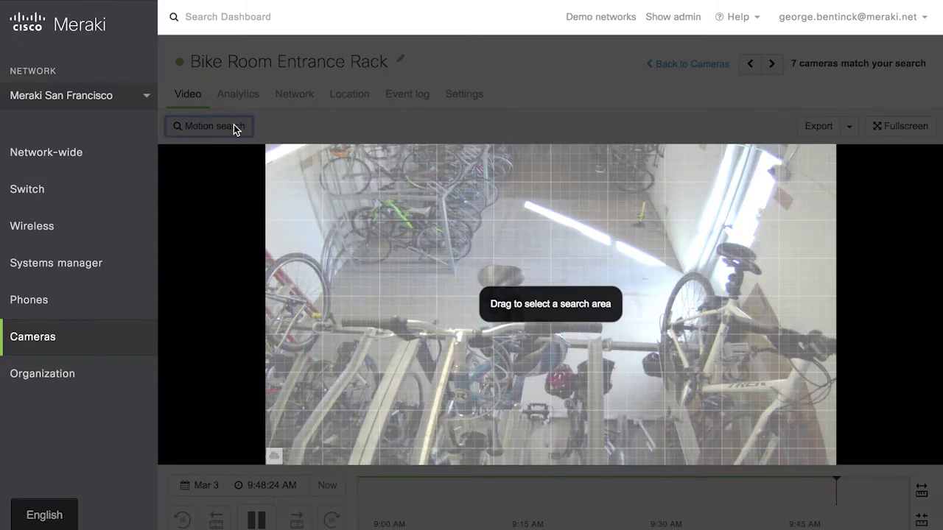
pyautogui.moveTo(780, 372); pyautogui.dragTo(798, 414)
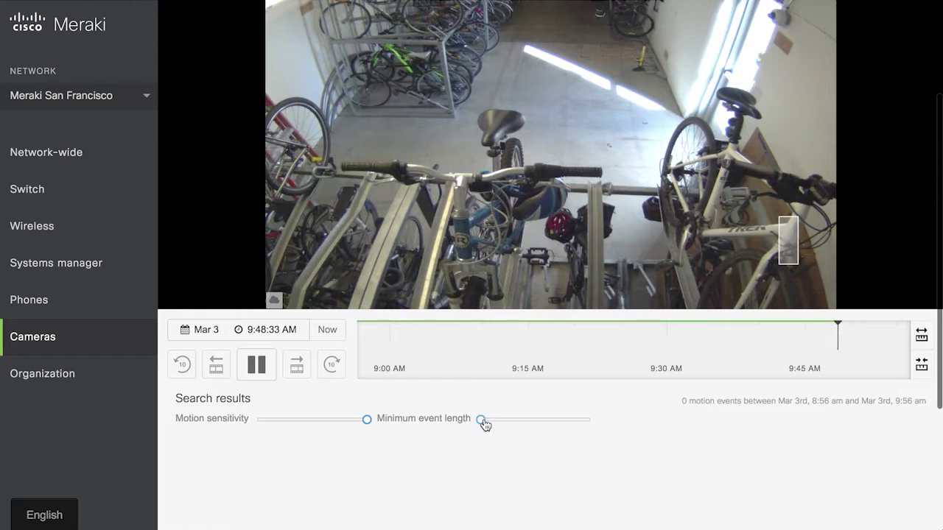
pyautogui.moveTo(484, 425); pyautogui.dragTo(487, 423)
# Zoom the motion search timeline out to span several days.
pyautogui.click(921, 368)
pyautogui.click(920, 369)
pyautogui.click(920, 368)
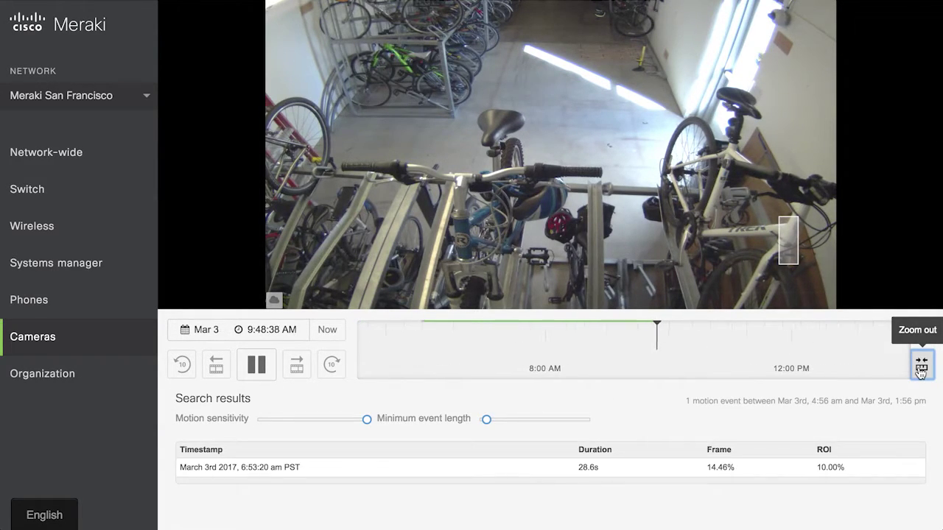
pyautogui.click(921, 368)
pyautogui.click(920, 368)
pyautogui.click(921, 369)
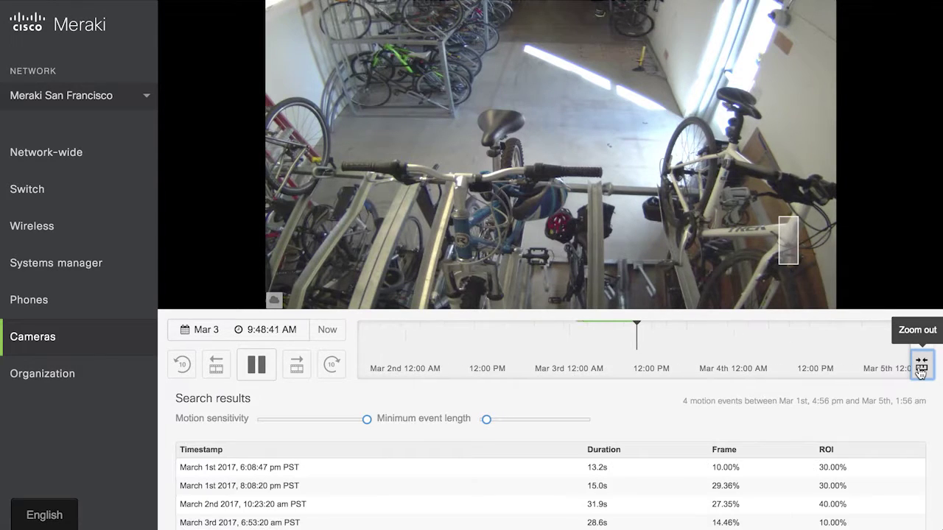
# Sort the motion events by ROI, highest first, and play the March 2nd 10:23:20 am event.
pyautogui.click(833, 448)
pyautogui.click(834, 449)
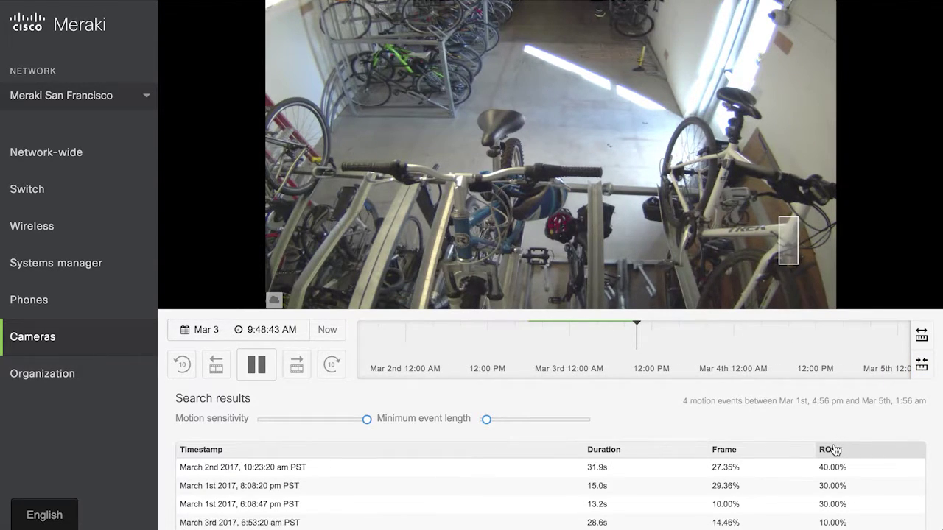
pyautogui.click(779, 467)
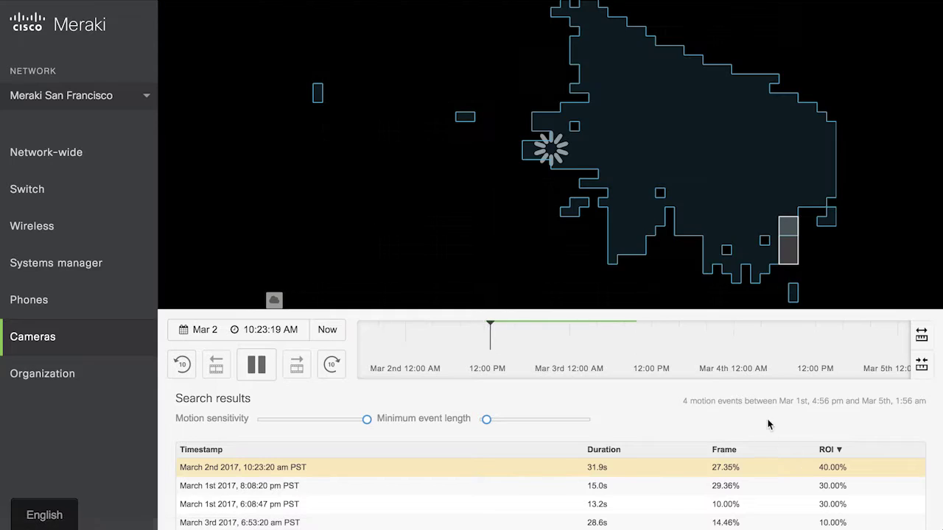
# Pause the 10:23 am clip on the person at the right-hand bike, then view the camera's Analytics heatmaps.
pyautogui.scroll(3, 766, 347)
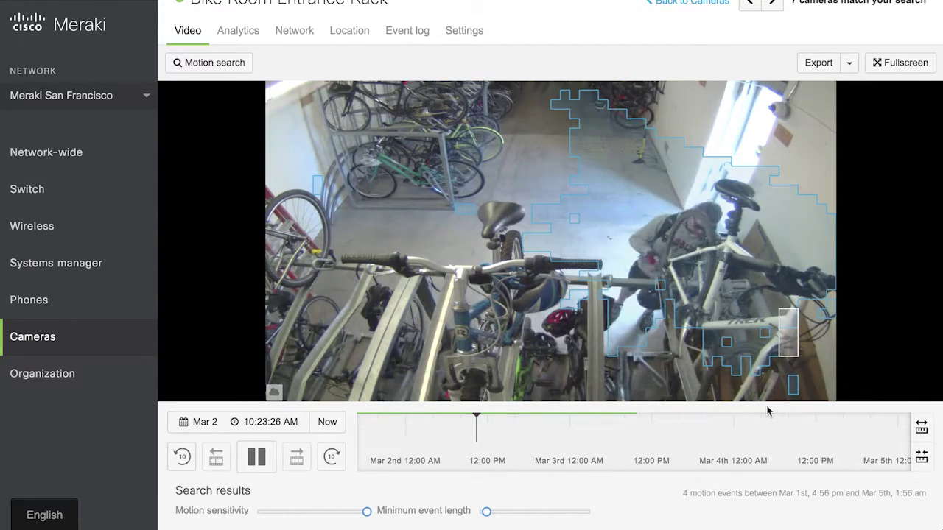
pyautogui.press('space')
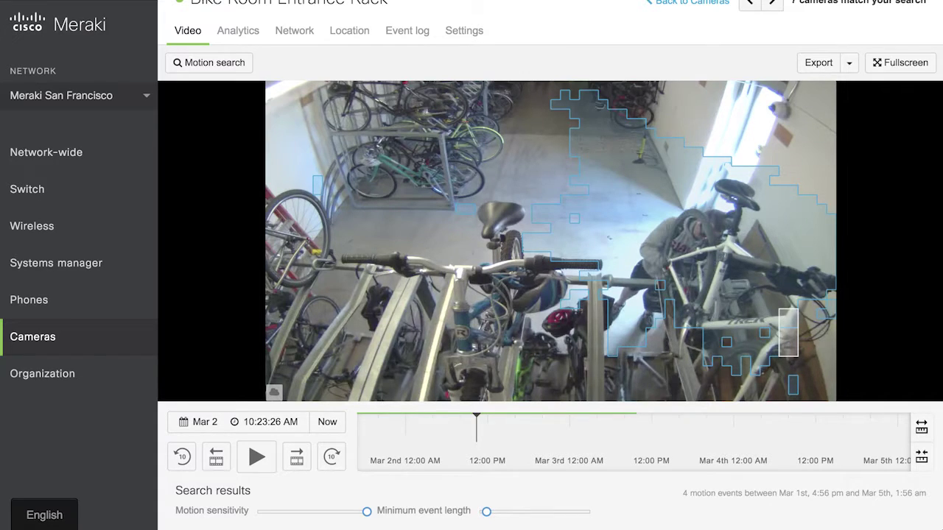
pyautogui.scroll(-4, 550, 265)
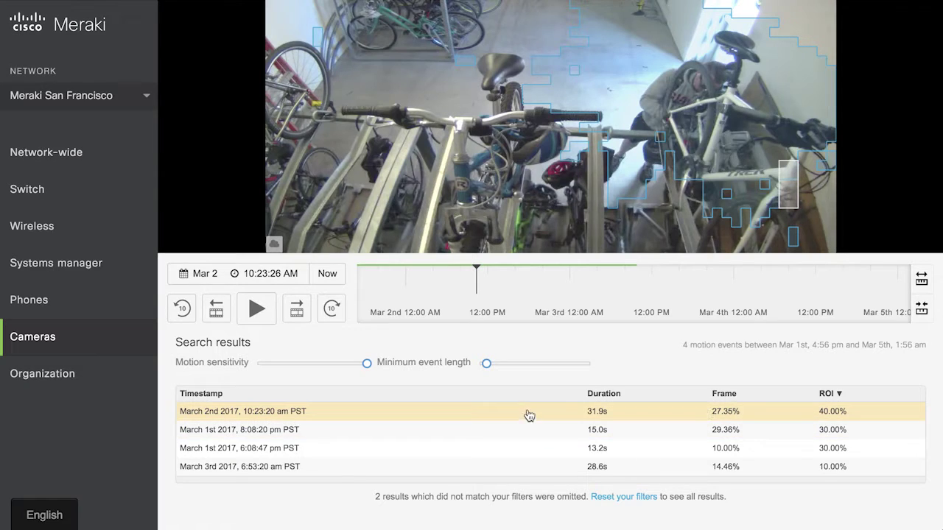
pyautogui.scroll(3, 726, 351)
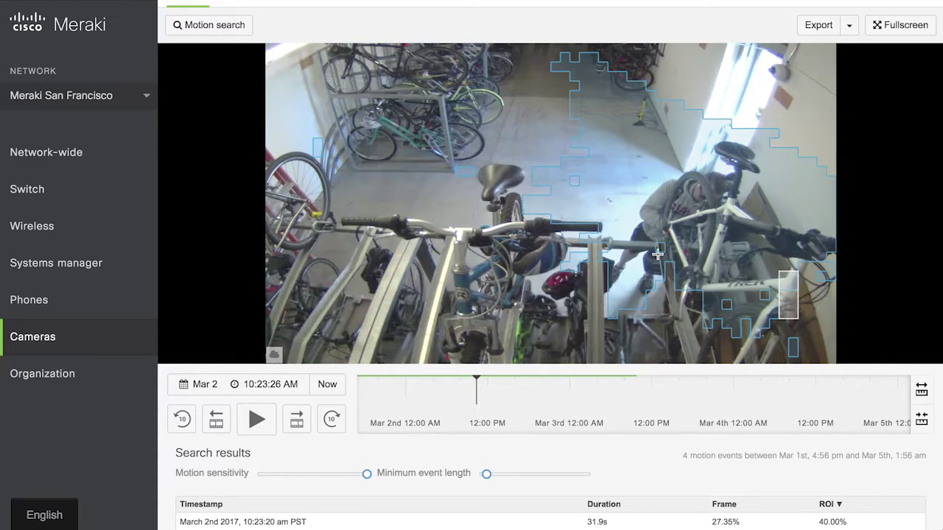
pyautogui.scroll(2, 657, 254)
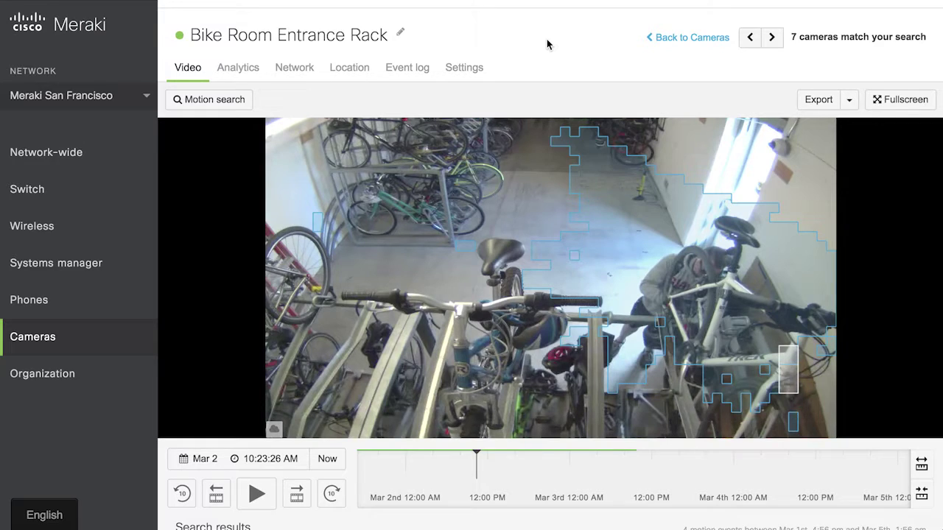
pyautogui.click(251, 75)
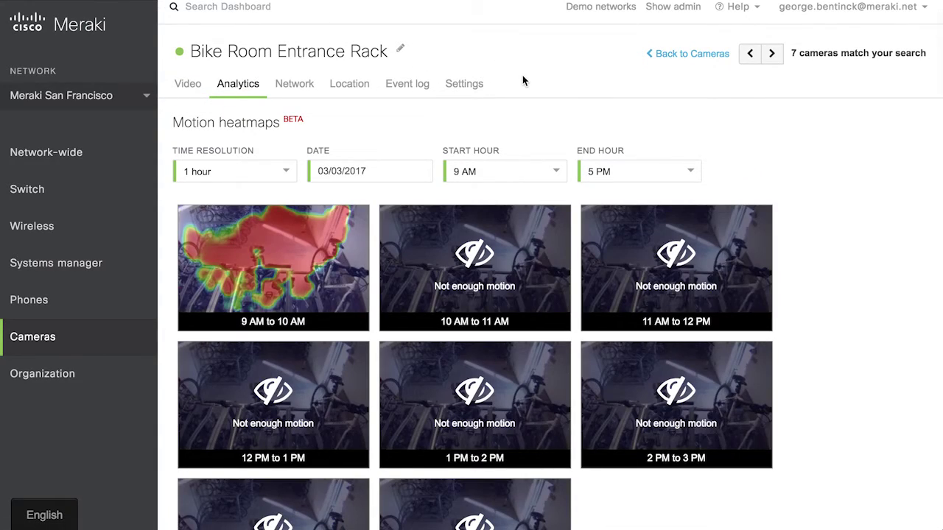
# Change the heatmap date to 03/02/2017 and review the hourly grid, noting little motion 1–3 PM.
pyautogui.click(349, 171)
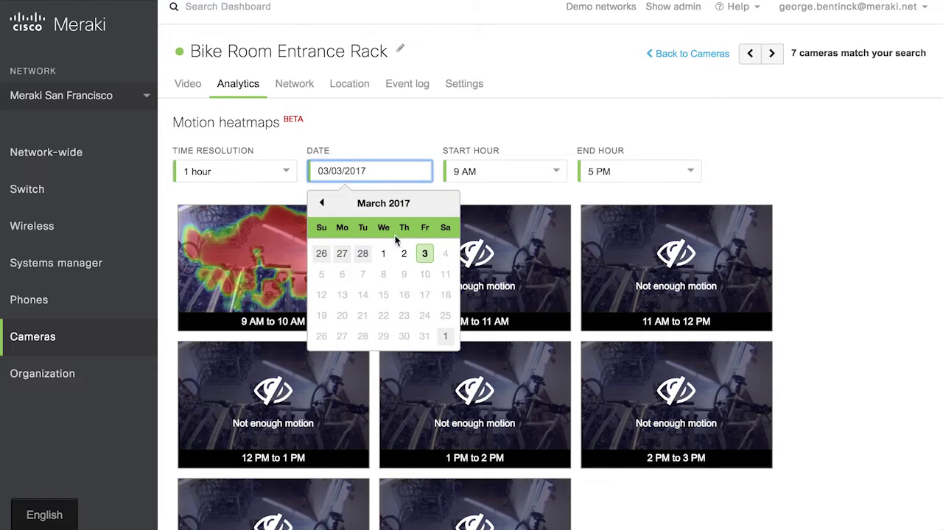
pyautogui.click(403, 255)
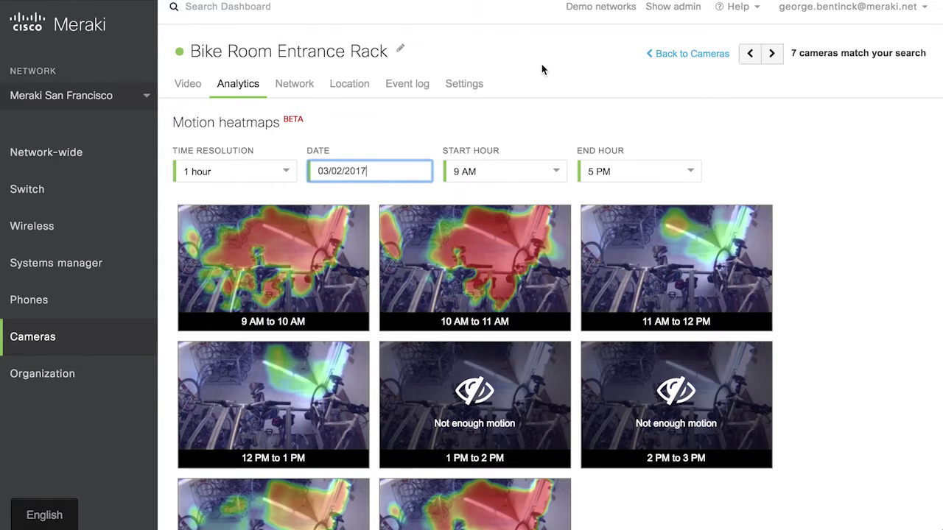
pyautogui.scroll(-3, 541, 69)
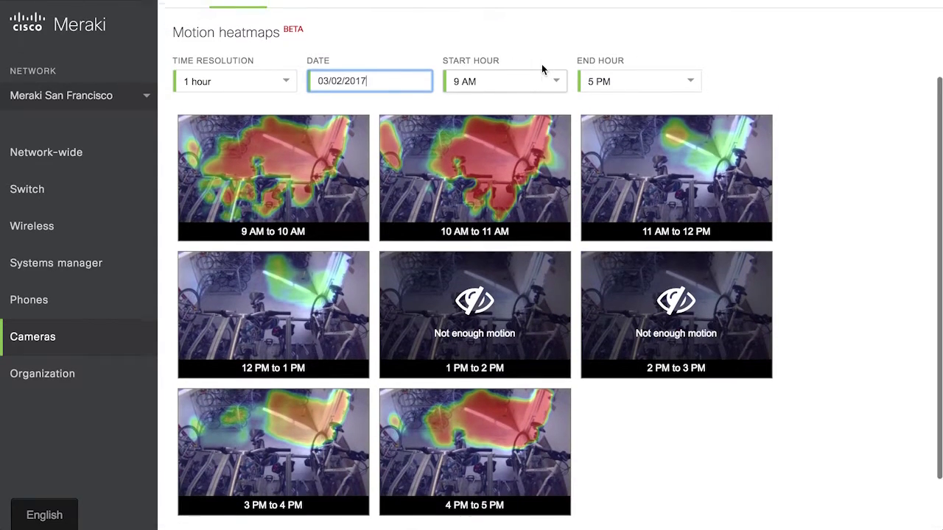
pyautogui.scroll(3, 542, 65)
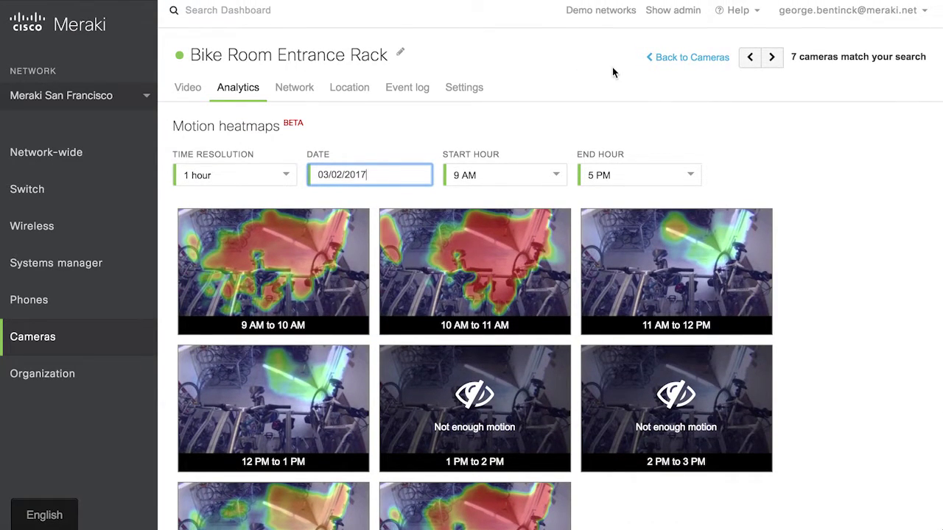
# Return to the camera list, replace the 'bike' search with 'terra', and open the Exterior - 4th Floor Terrace Rear camera.
pyautogui.click(679, 62)
pyautogui.click(325, 90)
pyautogui.press('BackSpace')
pyautogui.press('BackSpace')
pyautogui.press('BackSpace')
pyautogui.press('BackSpace')
pyautogui.write('terra')
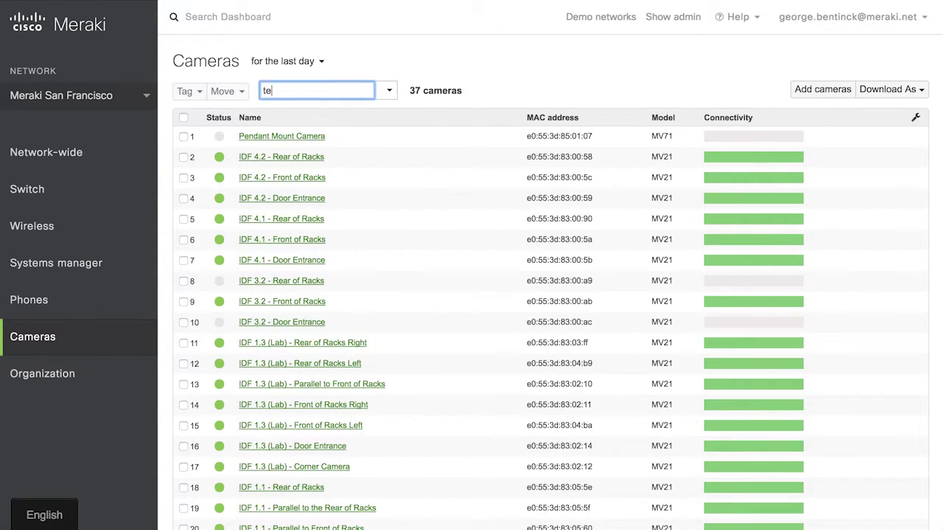
pyautogui.click(297, 154)
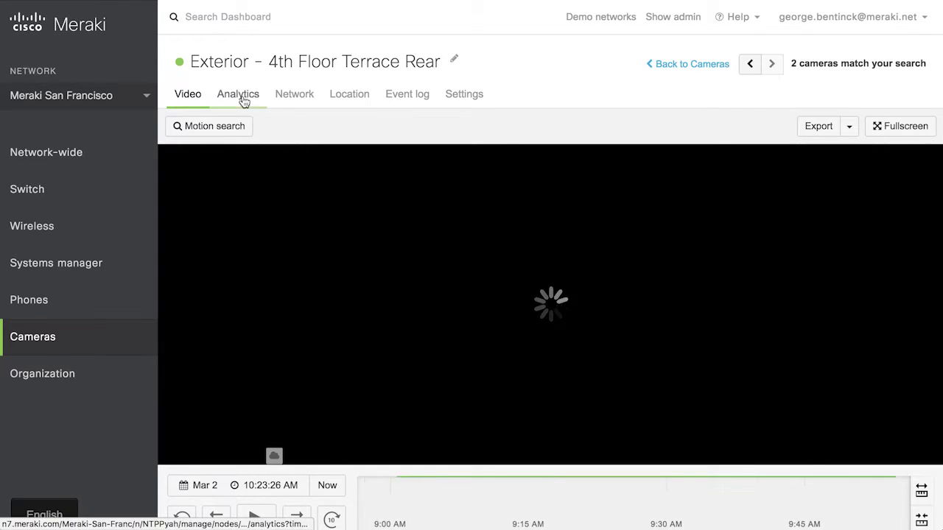
# Show the terrace camera's motion heatmaps and enlarge the 9 AM–10 AM one.
pyautogui.click(242, 99)
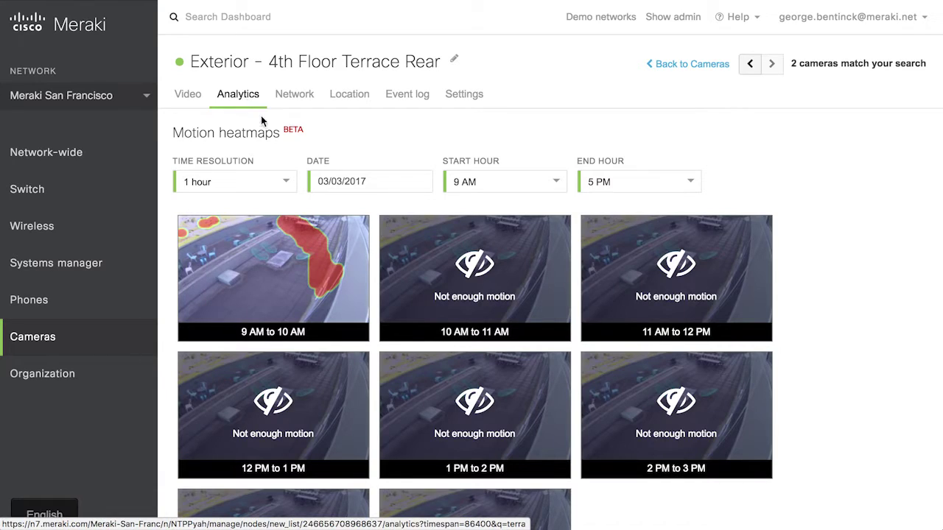
pyautogui.moveTo(350, 272)
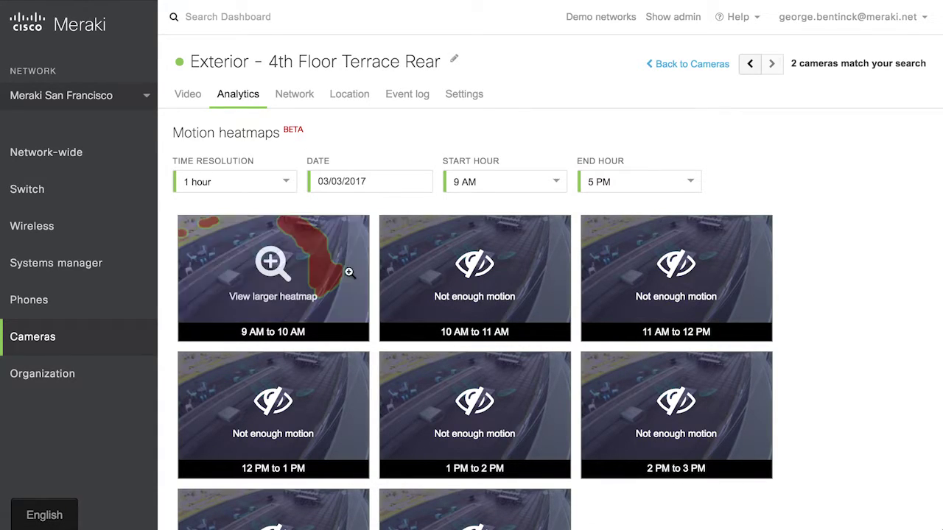
pyautogui.click(342, 282)
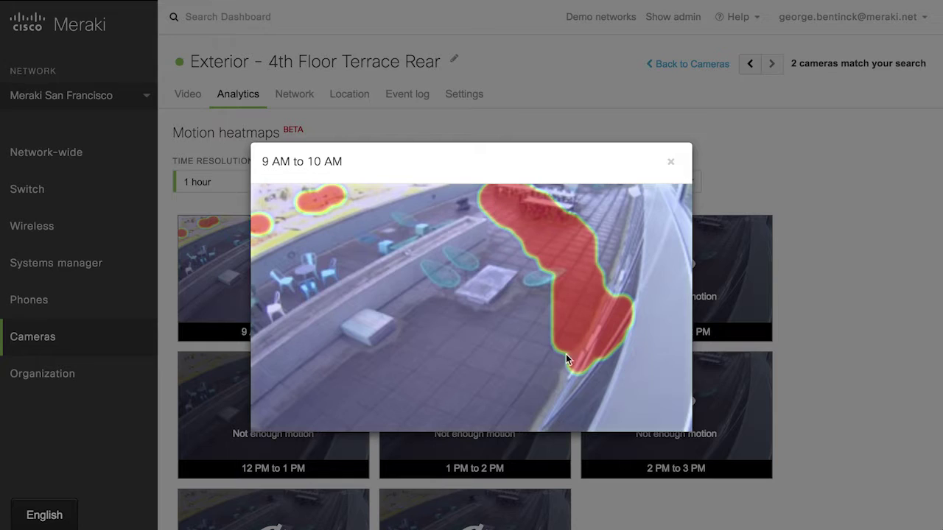
# Close the enlarged heatmap and switch the heatmap date to 03/01/2017.
pyautogui.click(671, 163)
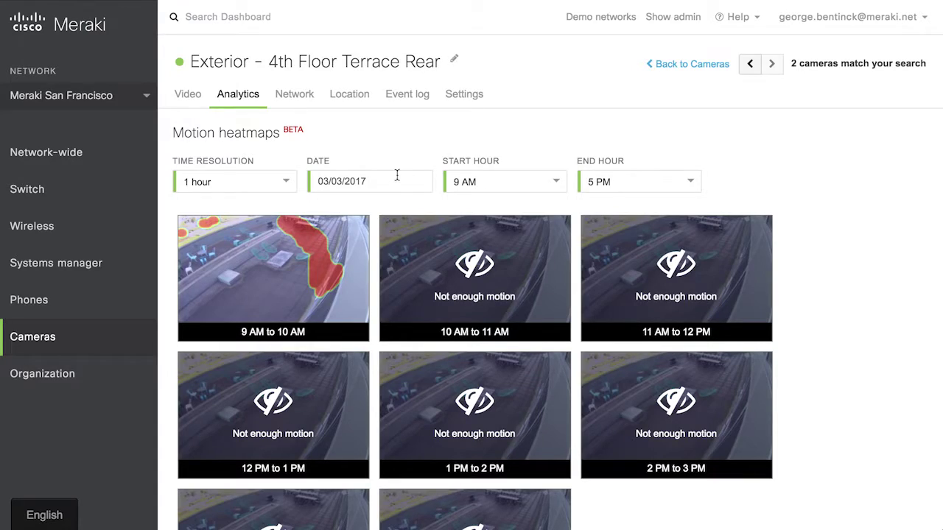
pyautogui.click(343, 182)
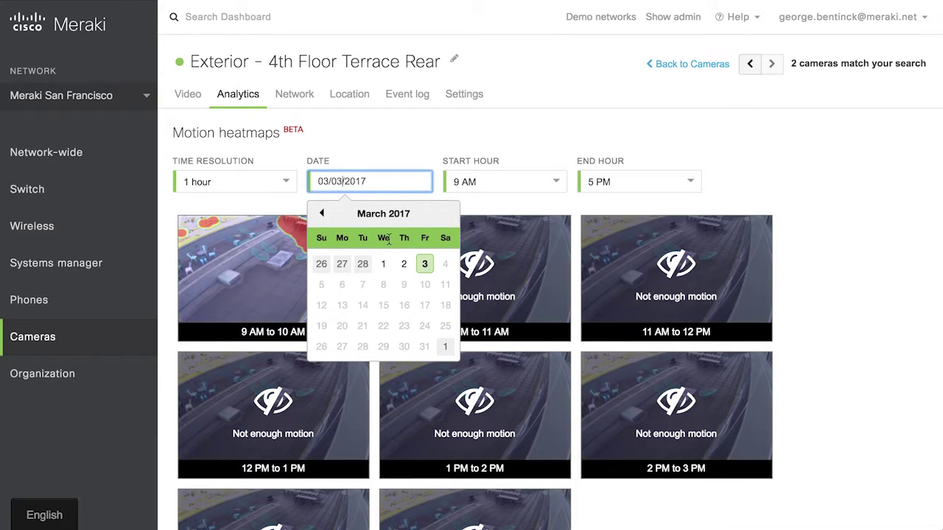
pyautogui.click(383, 264)
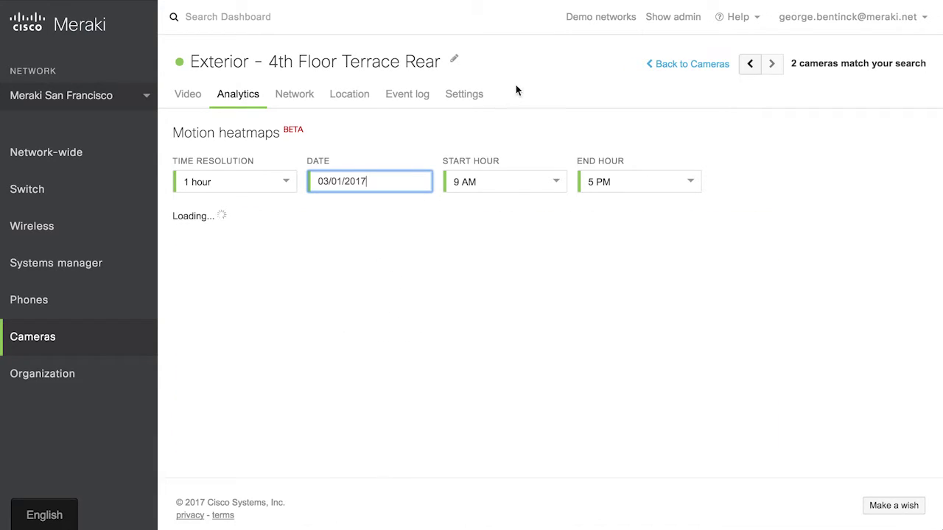
pyautogui.scroll(-3, 558, 94)
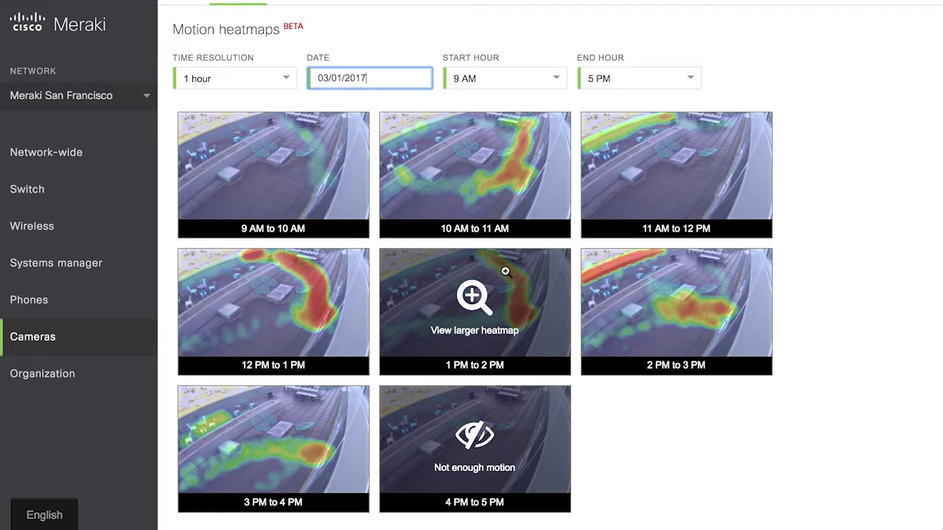
pyautogui.click(635, 175)
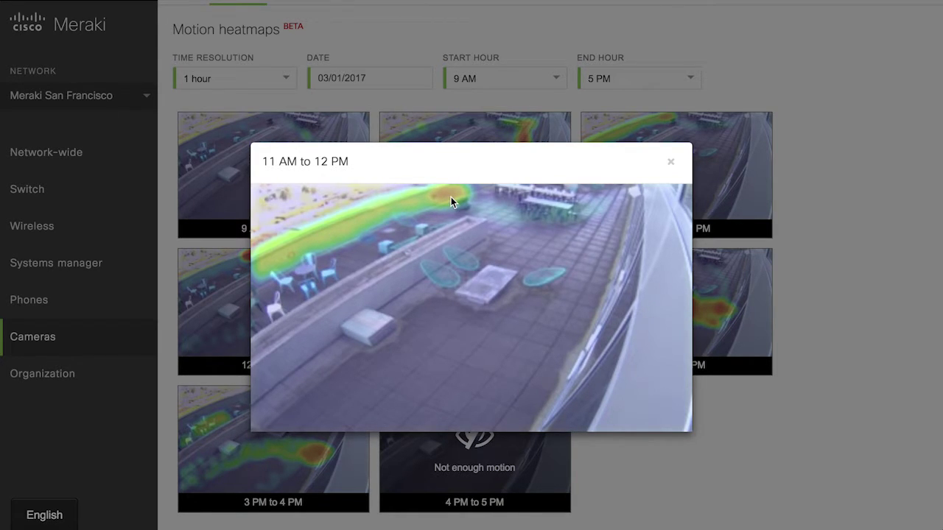
pyautogui.click(671, 161)
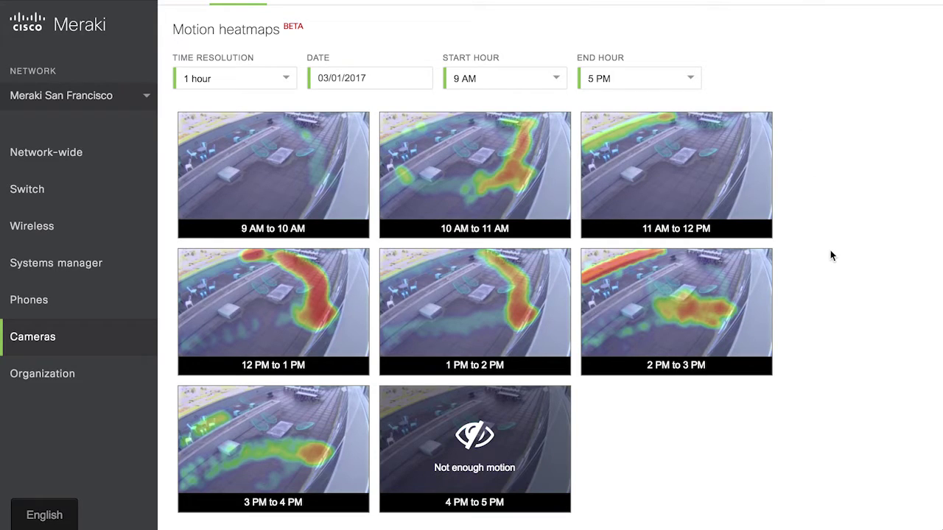